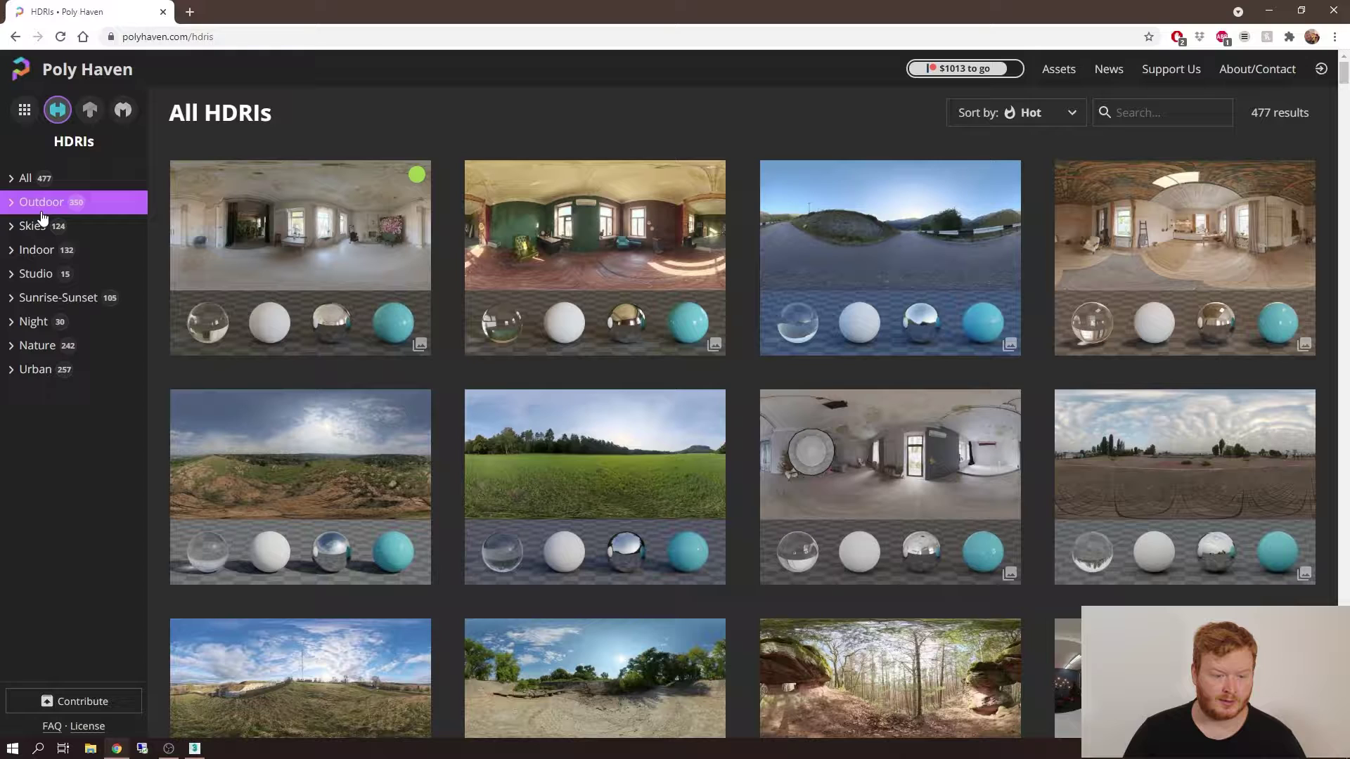
# - Filter Poly Haven to Outdoor > High Contrast HDRIs and open Kloofendal 38d Partly Cloudy
pyautogui.click(13, 206)
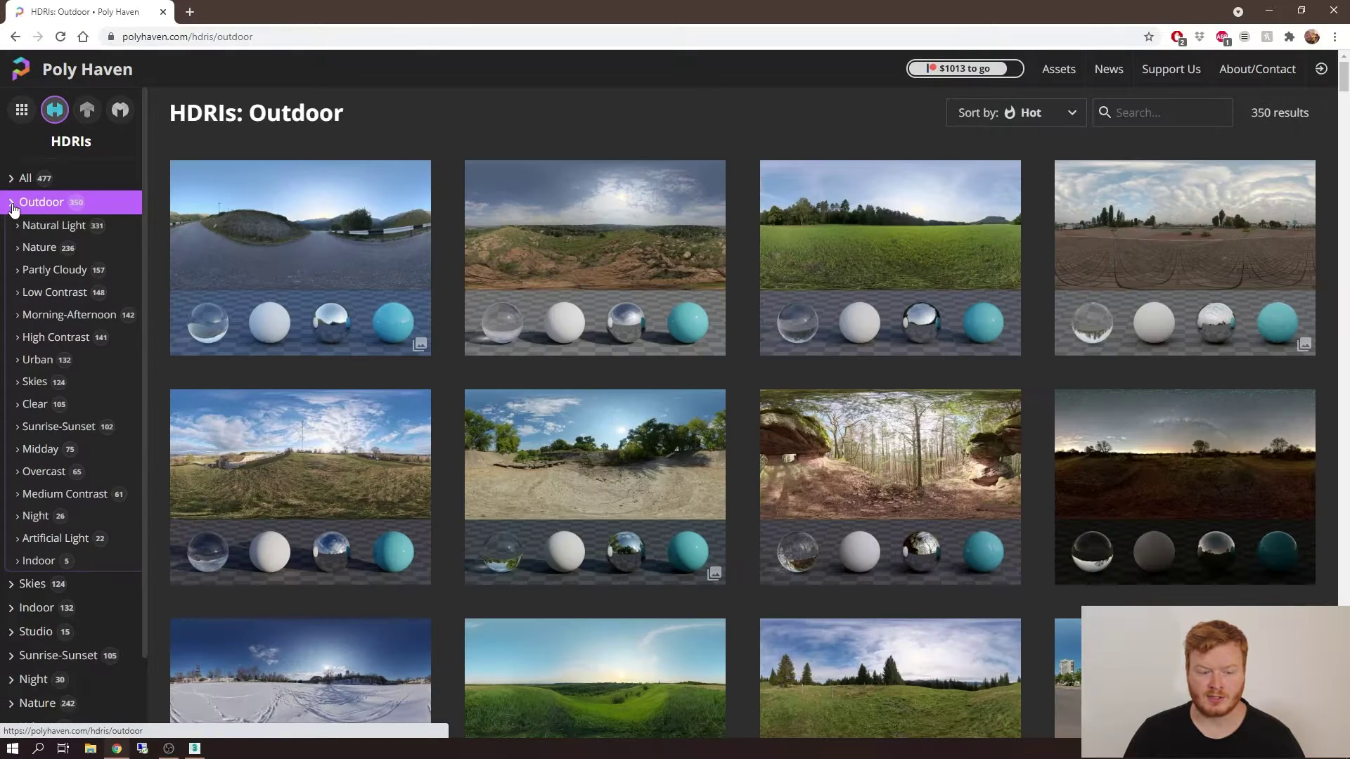
pyautogui.click(37, 340)
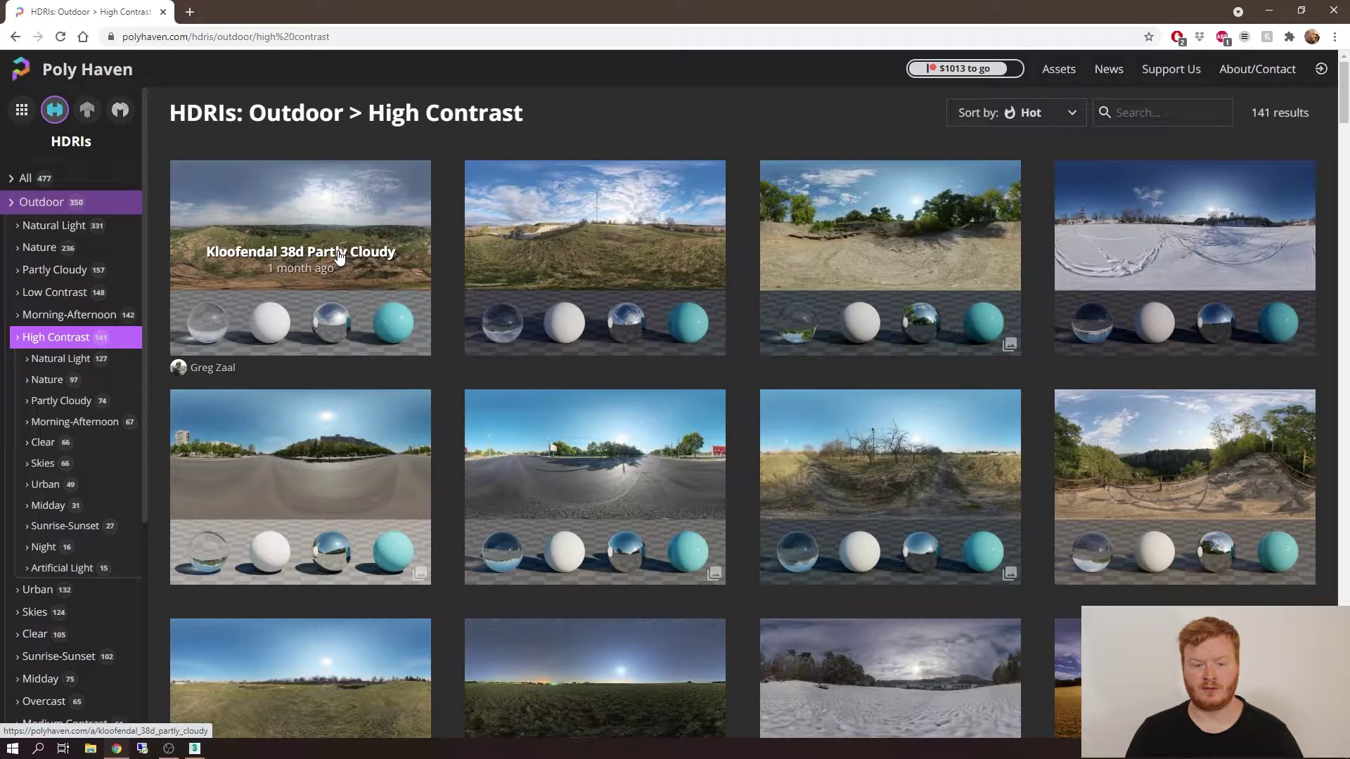
pyautogui.click(312, 235)
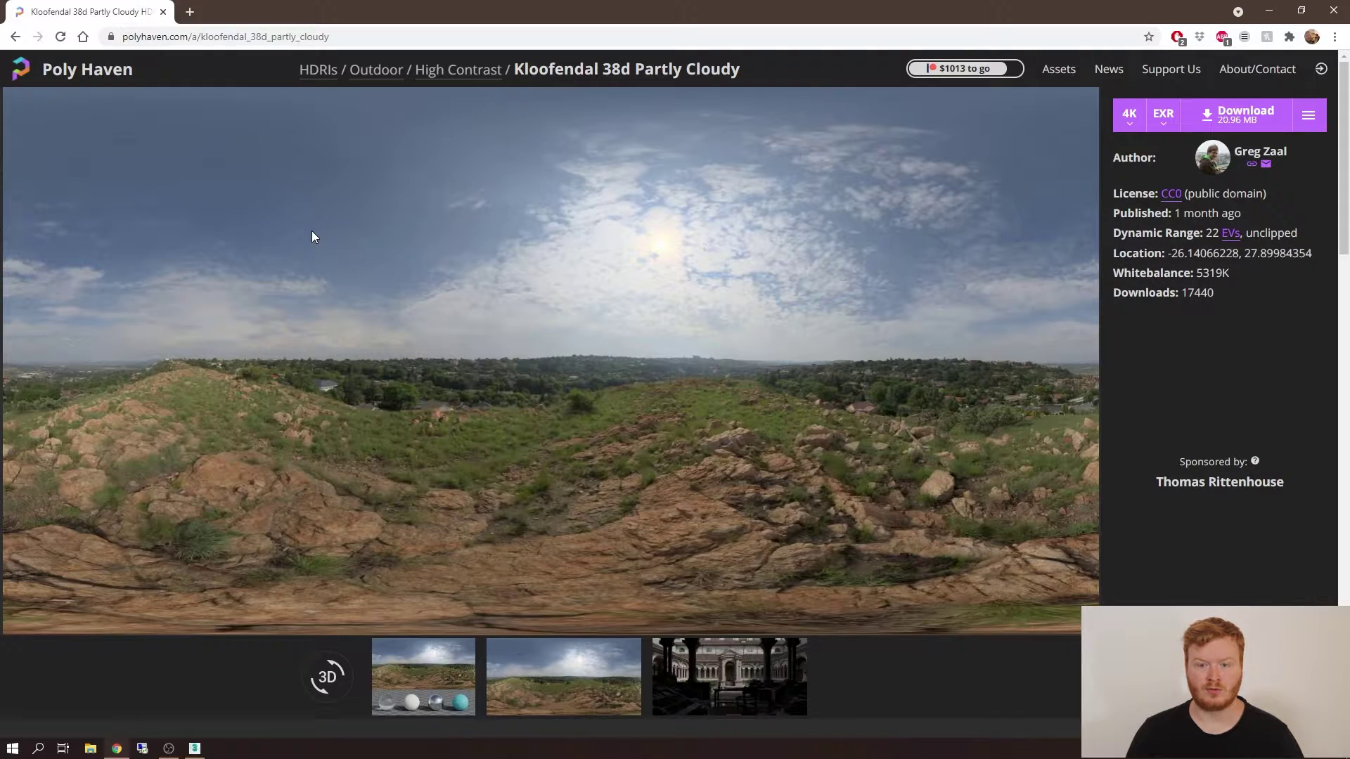
# - Download and save the HDRI as a 4K EXR, then return to 3ds Max
pyautogui.click(1236, 118)
pyautogui.click(518, 498)
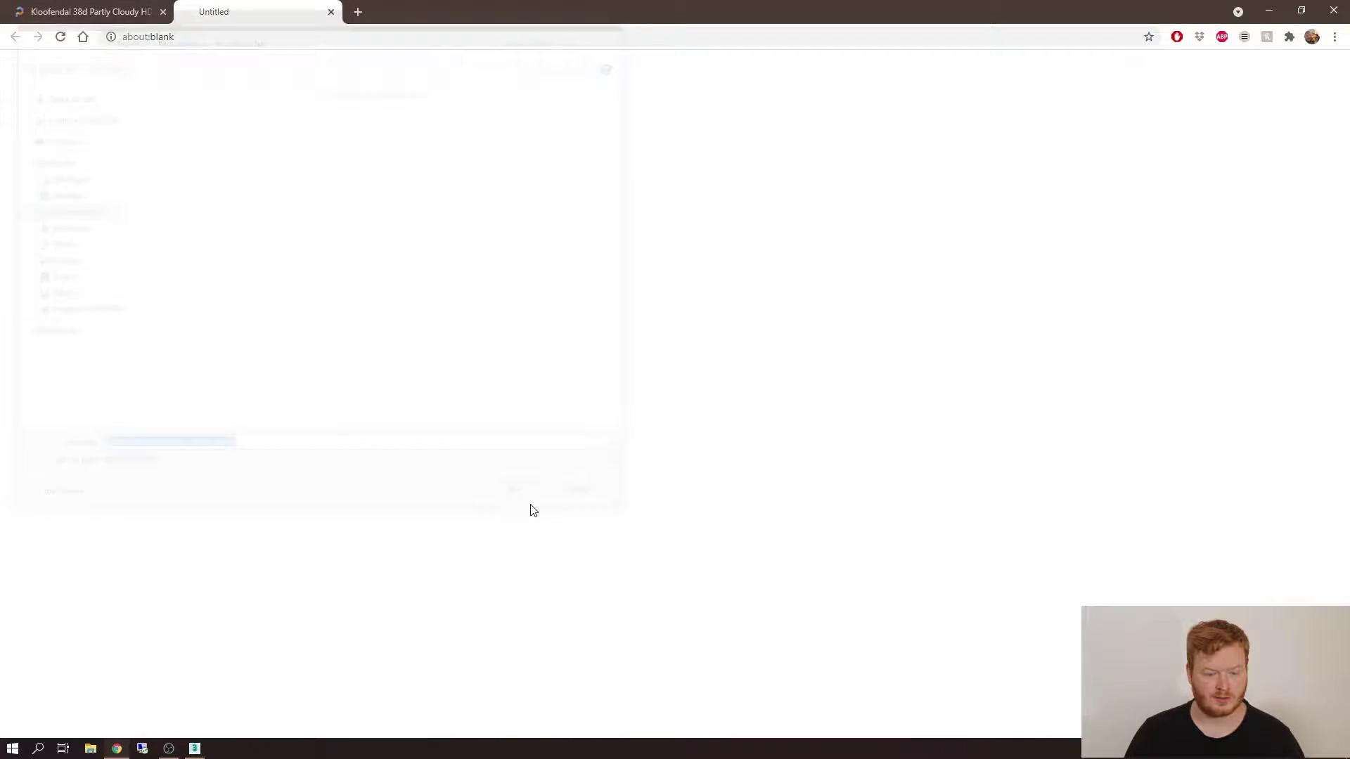
pyautogui.click(202, 752)
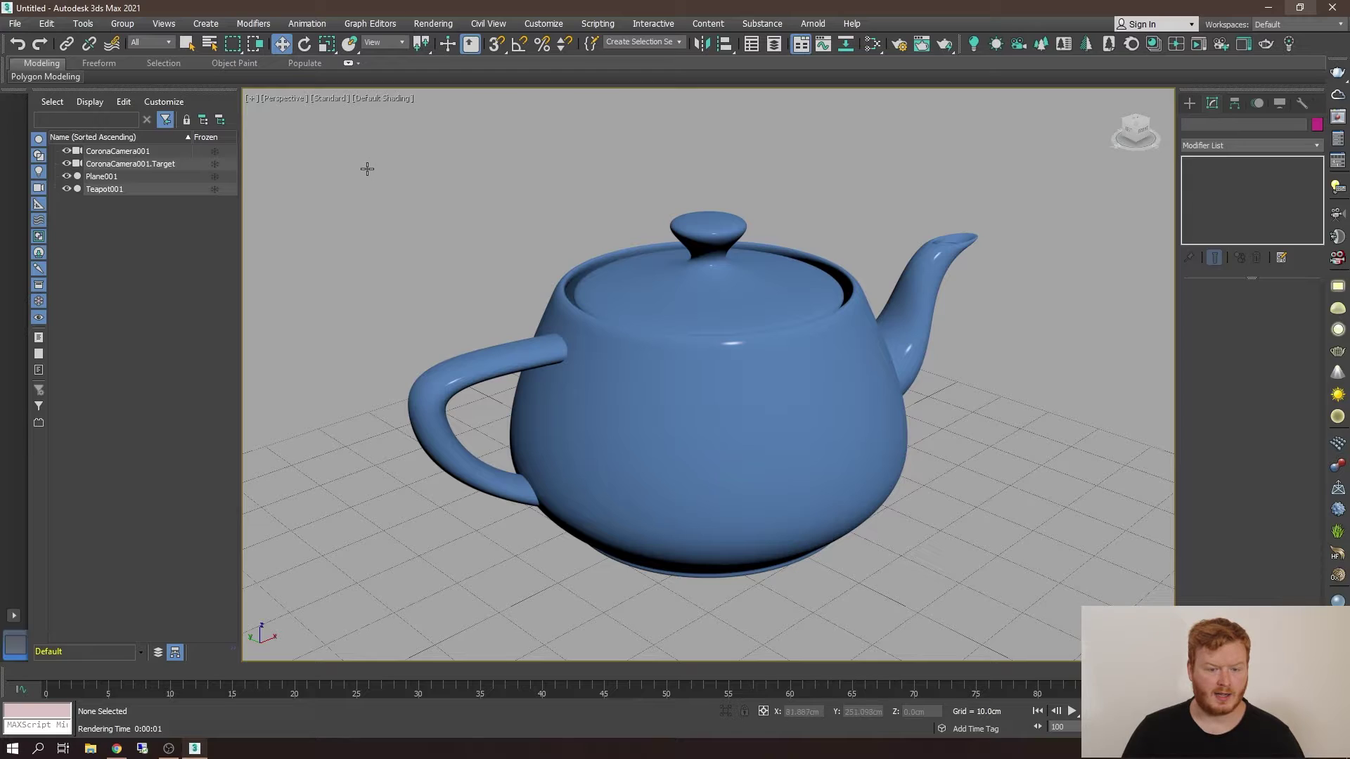
# - Assign a CoronaBitmap as the environment map in Rendering > Environment
pyautogui.click(431, 25)
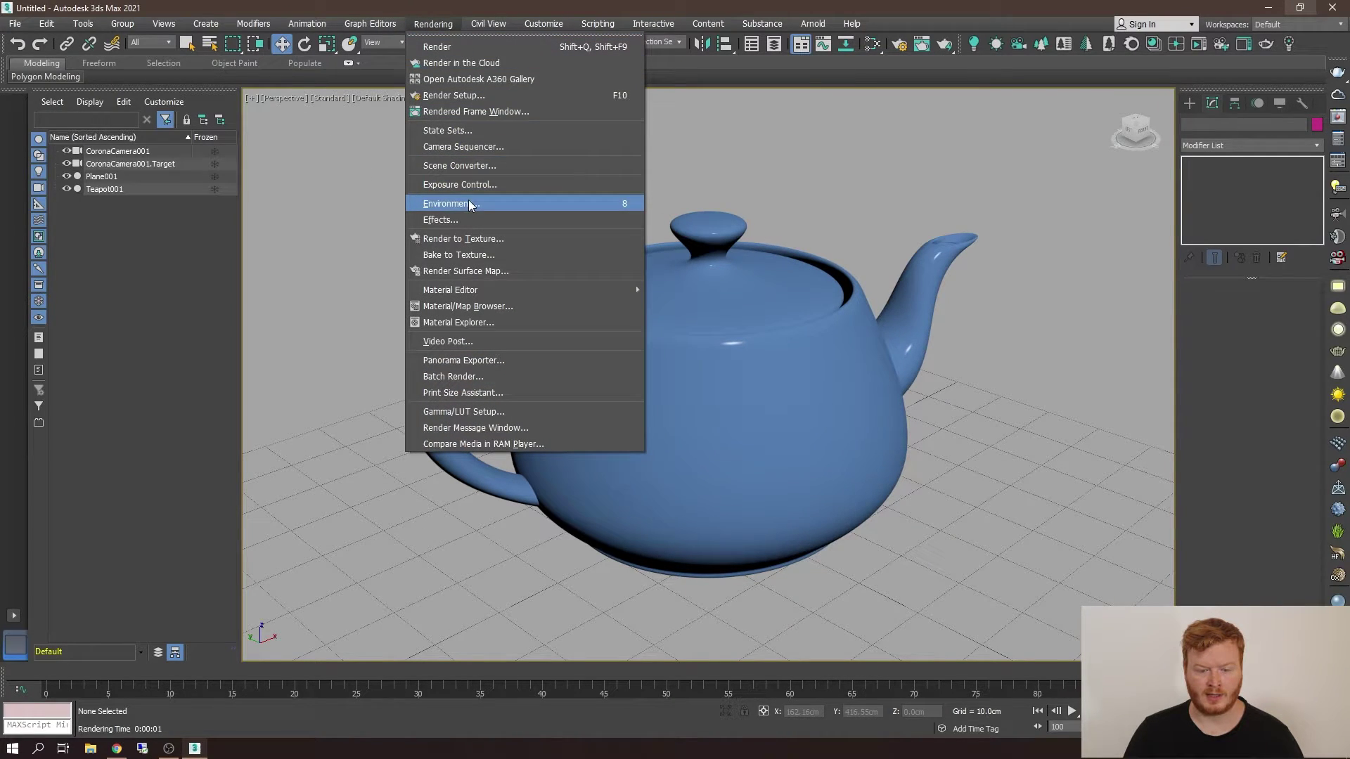
pyautogui.click(452, 205)
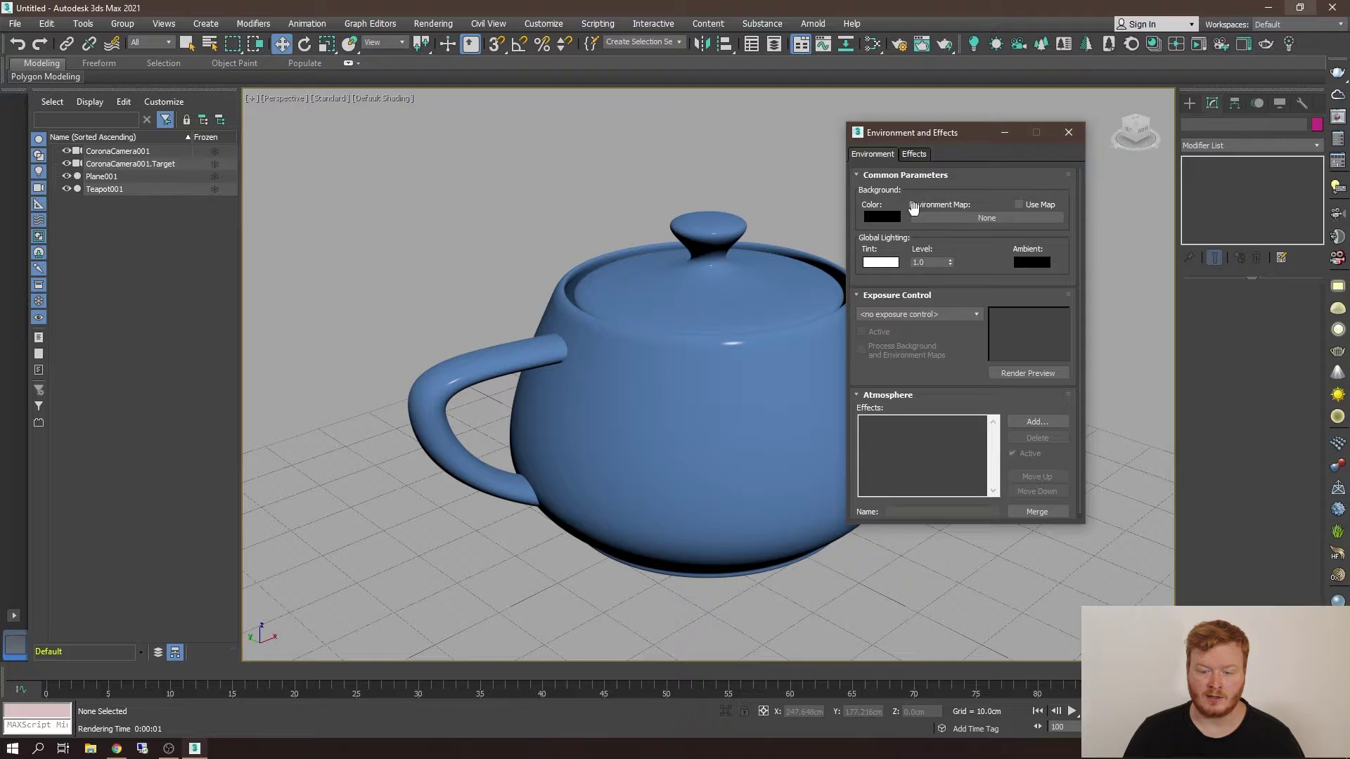
pyautogui.click(986, 218)
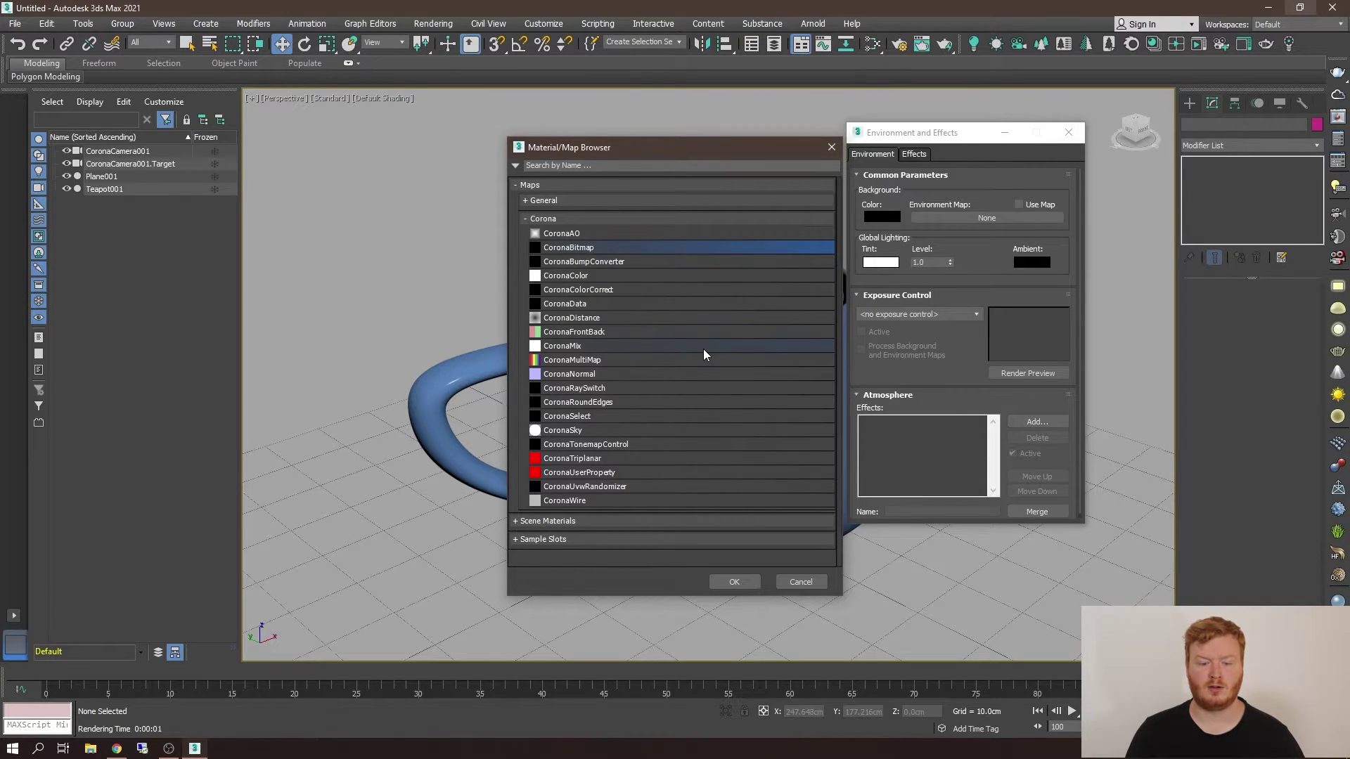
pyautogui.click(733, 582)
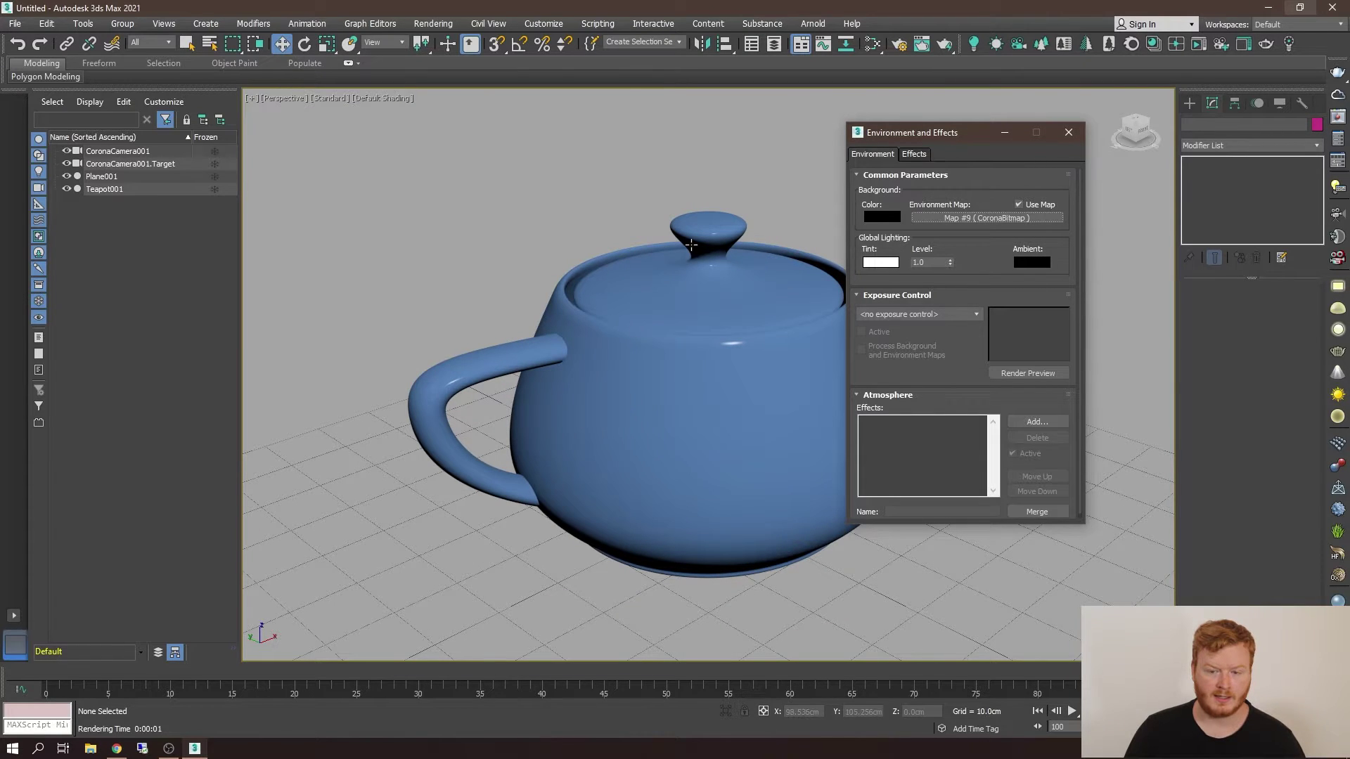
# - Load kloofendal_38d_partly_cloudy_4k.exr into Map #9 with default EXR settings, and open the Slate Material Editor
pyautogui.click(870, 48)
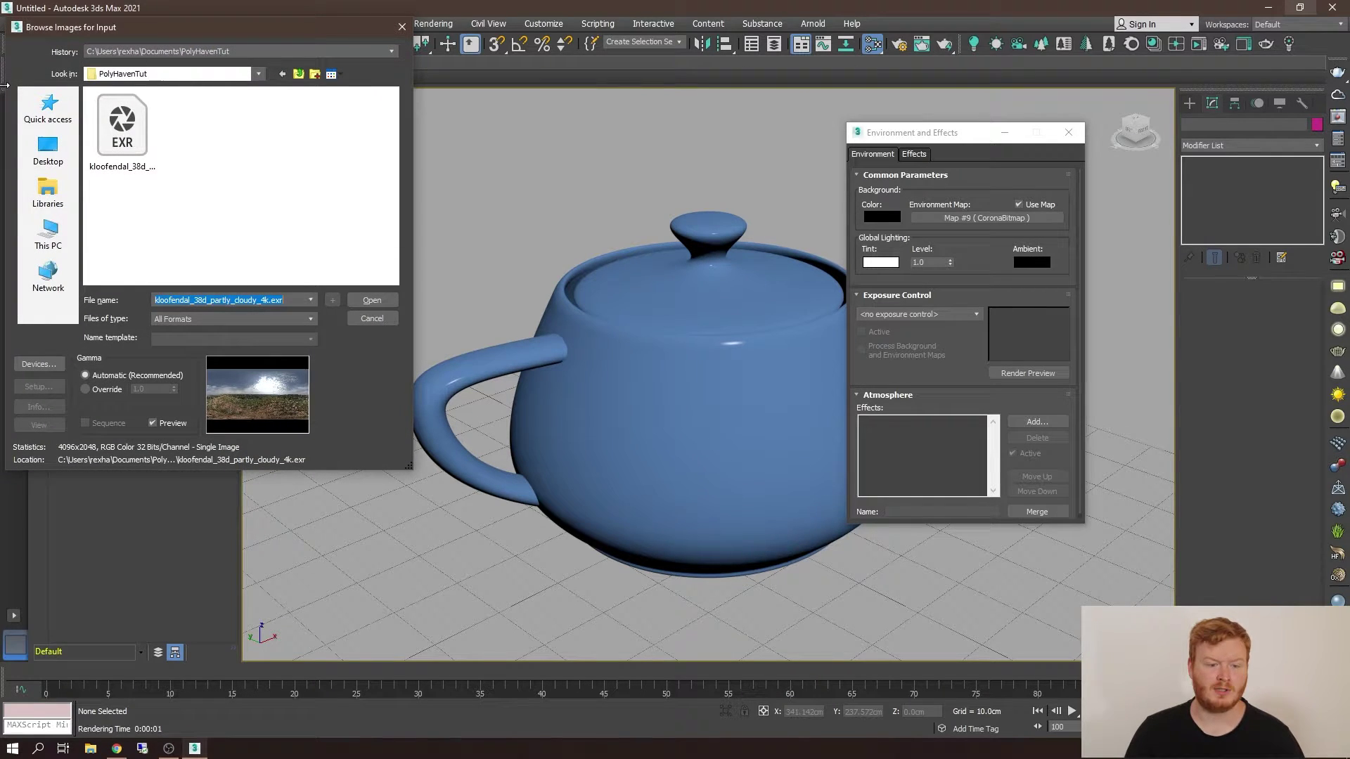
pyautogui.click(132, 144)
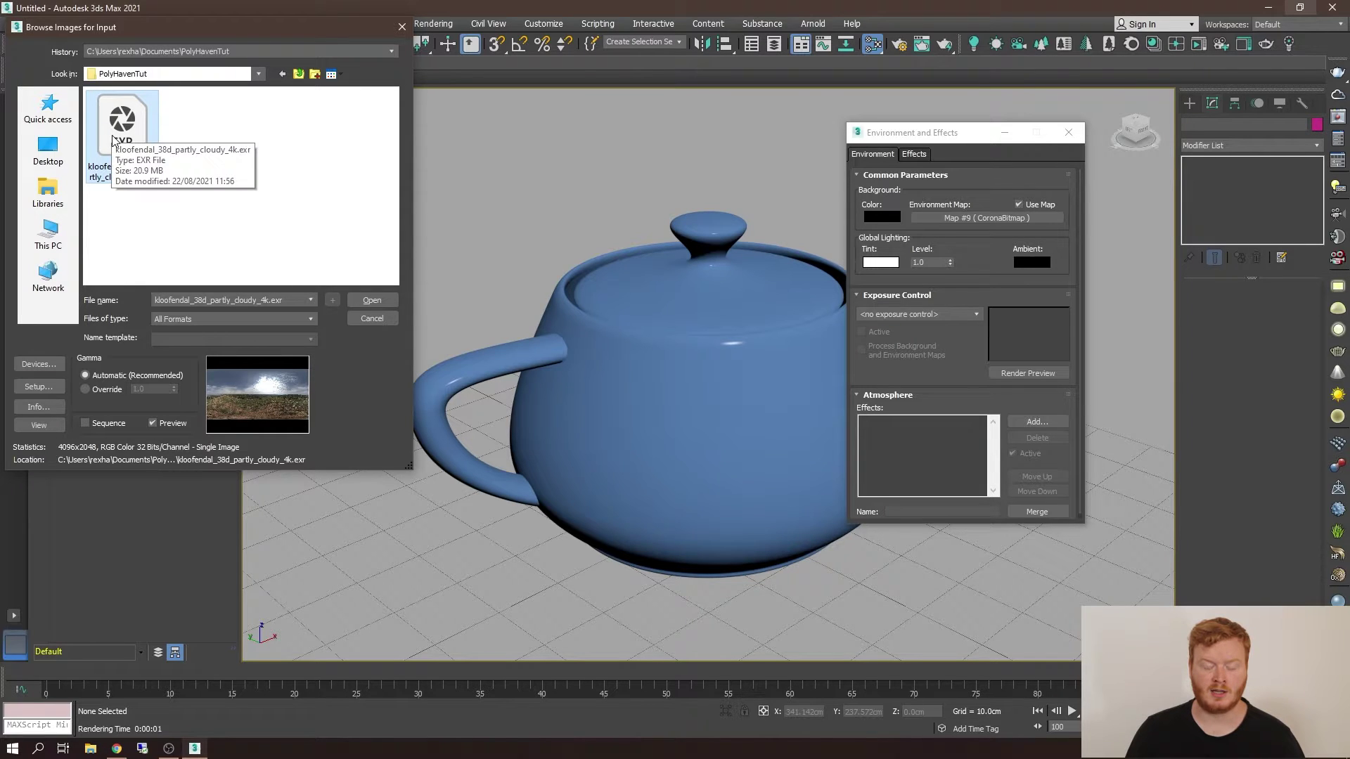
pyautogui.click(372, 300)
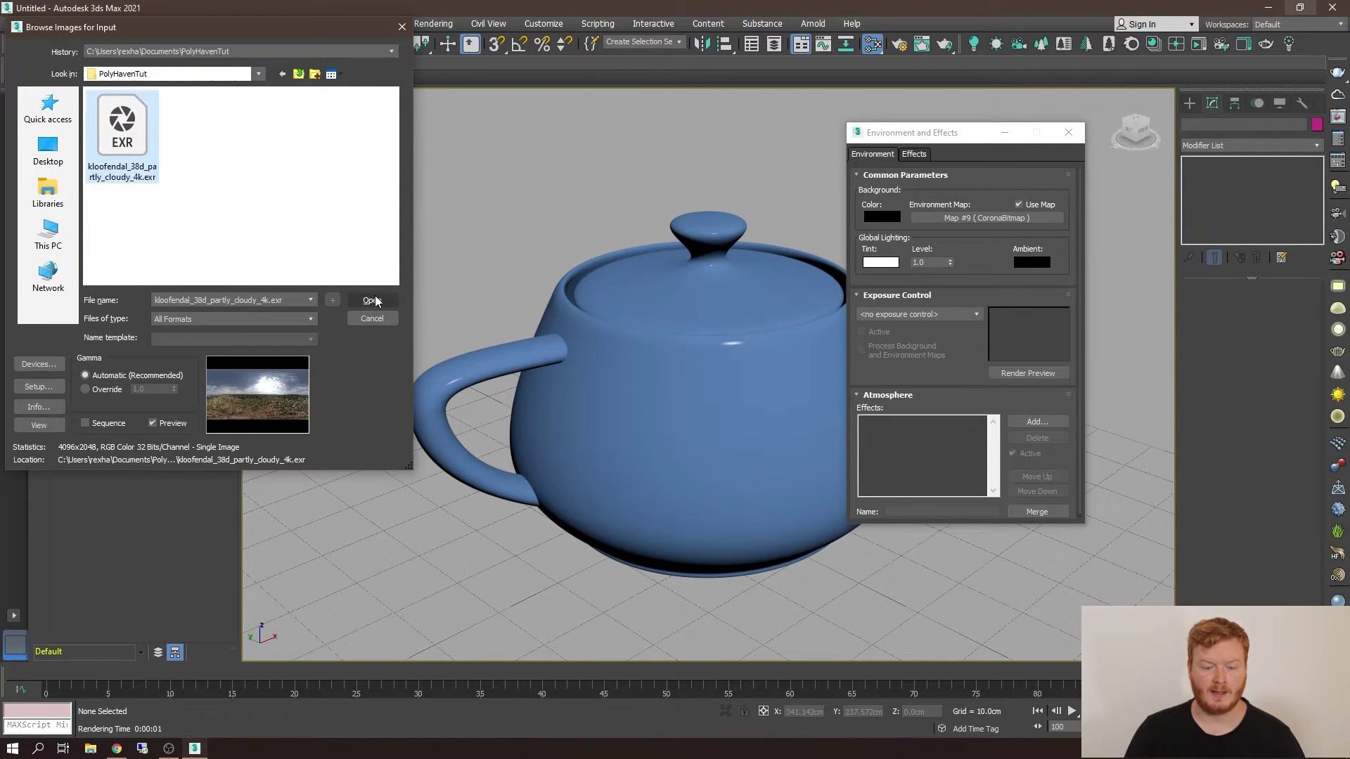
pyautogui.click(270, 321)
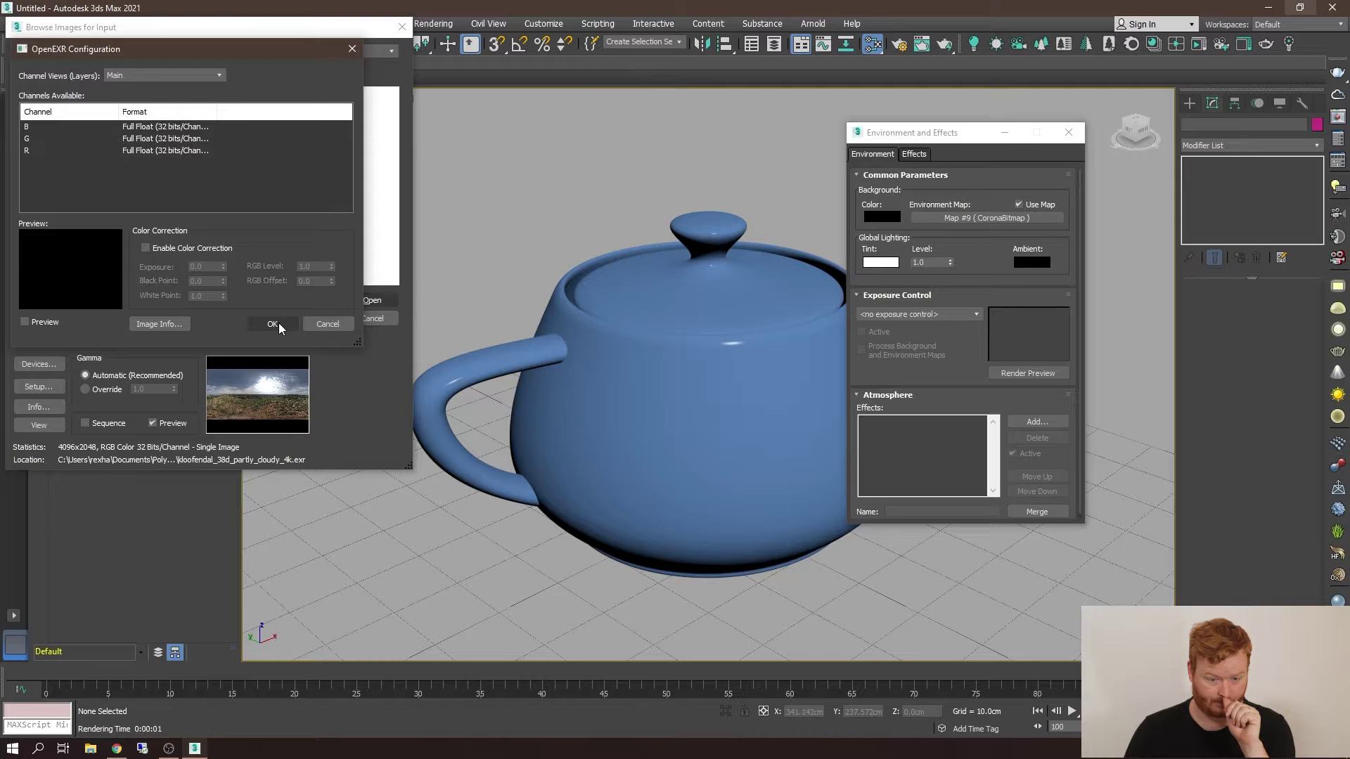
pyautogui.press('m')
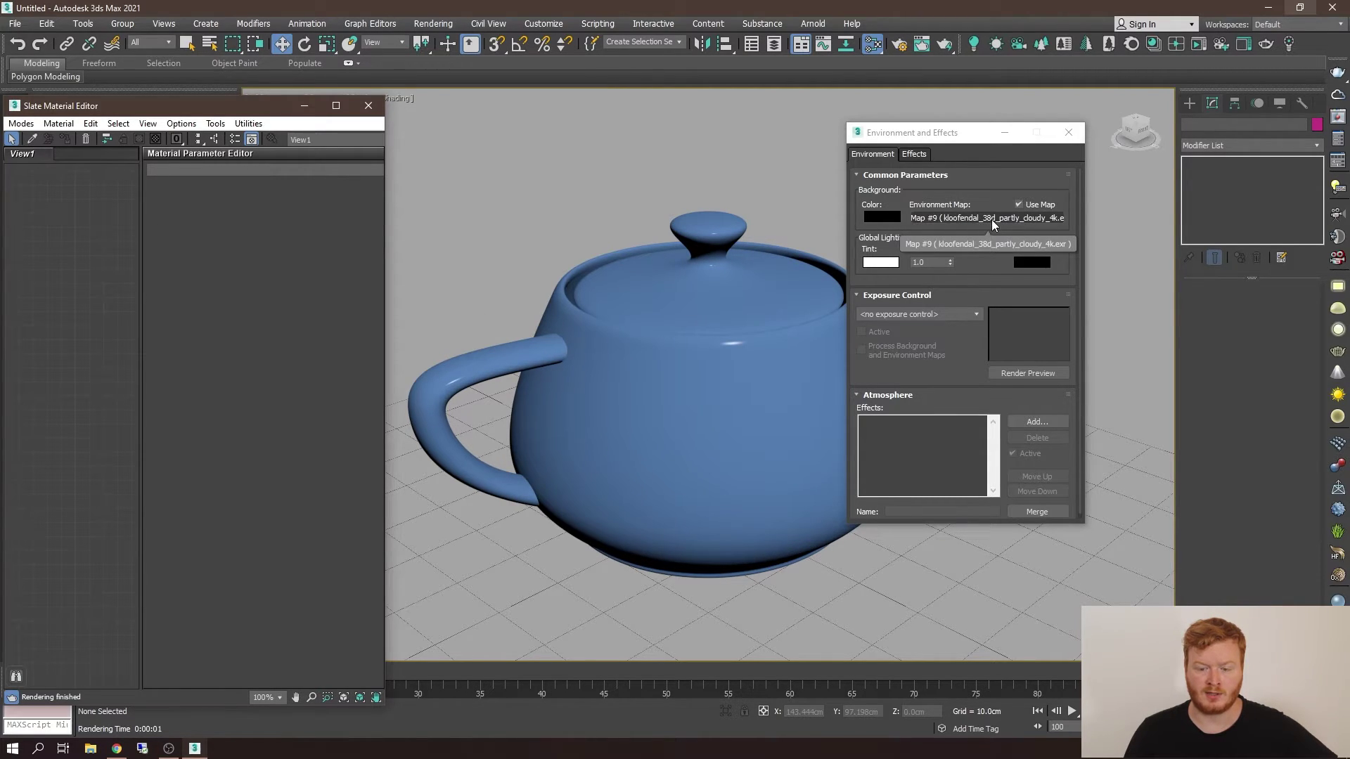
# - Add the environment map to the Slate view as an instanced node and show its CoronaBitmap parameters
pyautogui.moveTo(978, 222); pyautogui.dragTo(82, 299)
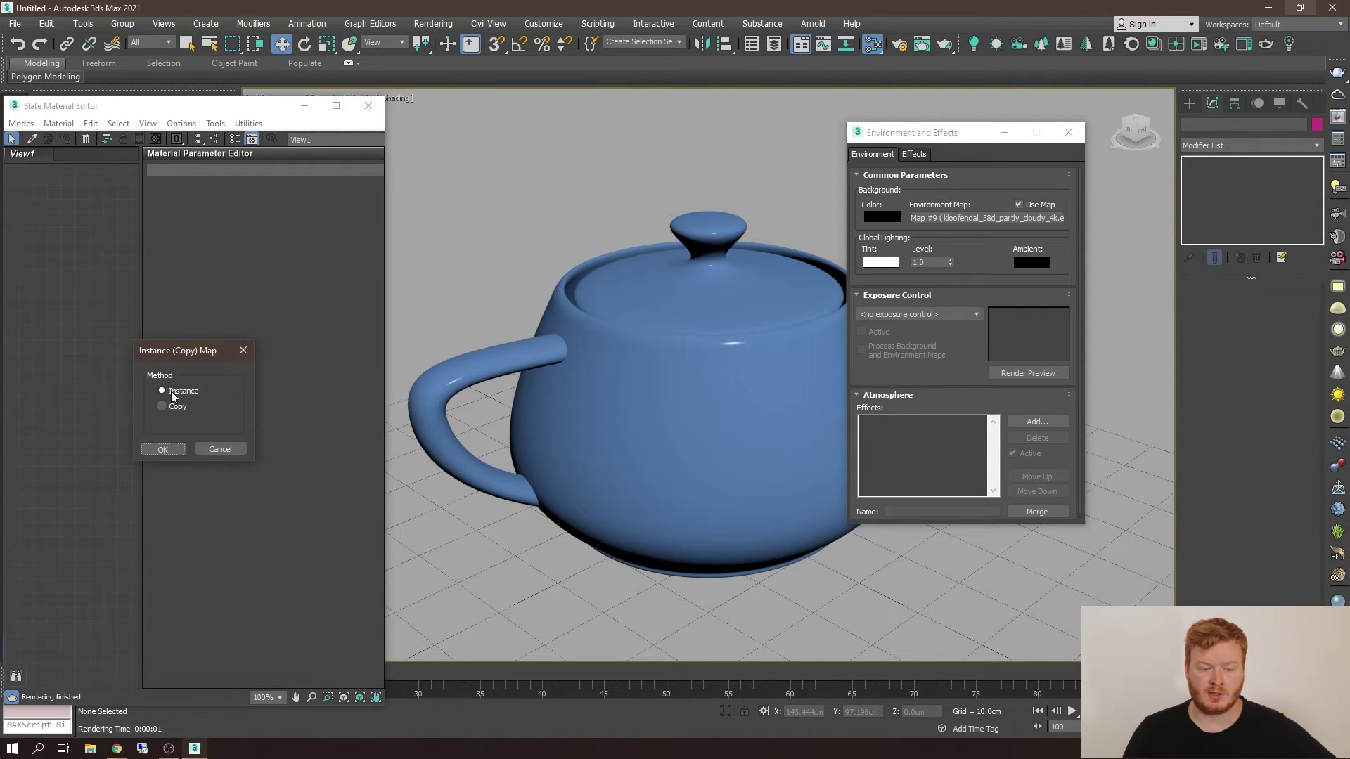
pyautogui.click(162, 449)
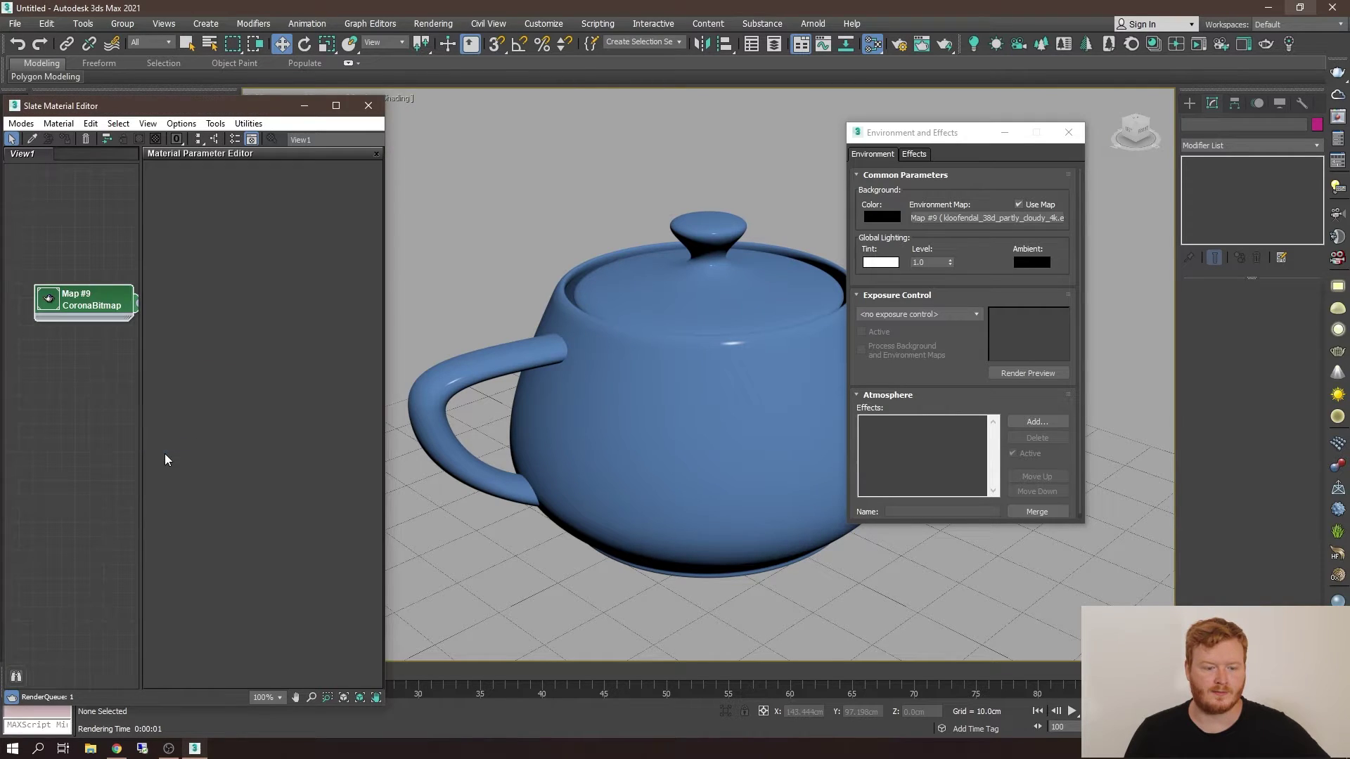
pyautogui.doubleClick(68, 321)
pyautogui.moveTo(68, 321); pyautogui.dragTo(82, 391)
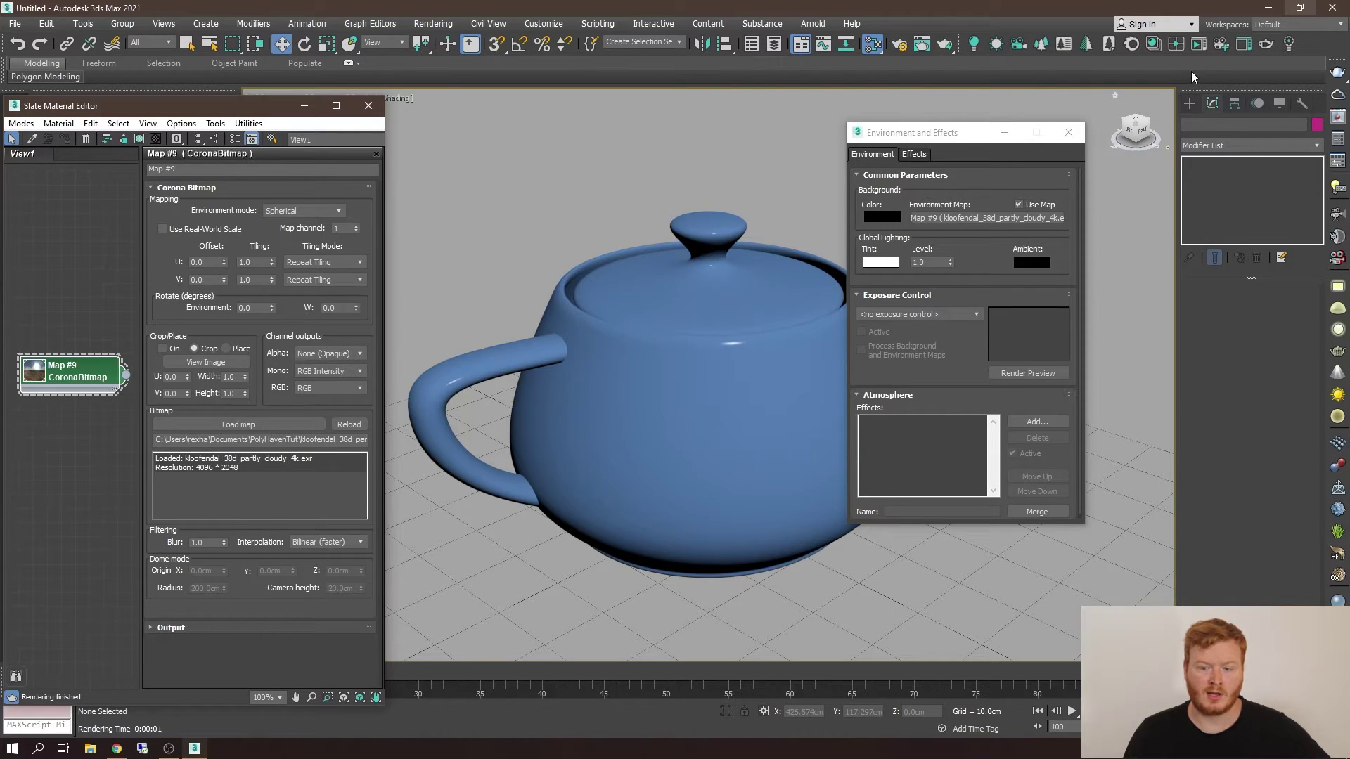
# - Start a Corona interactive render, then try environment rotations 180 and 250 before settling on 133
pyautogui.click(1196, 47)
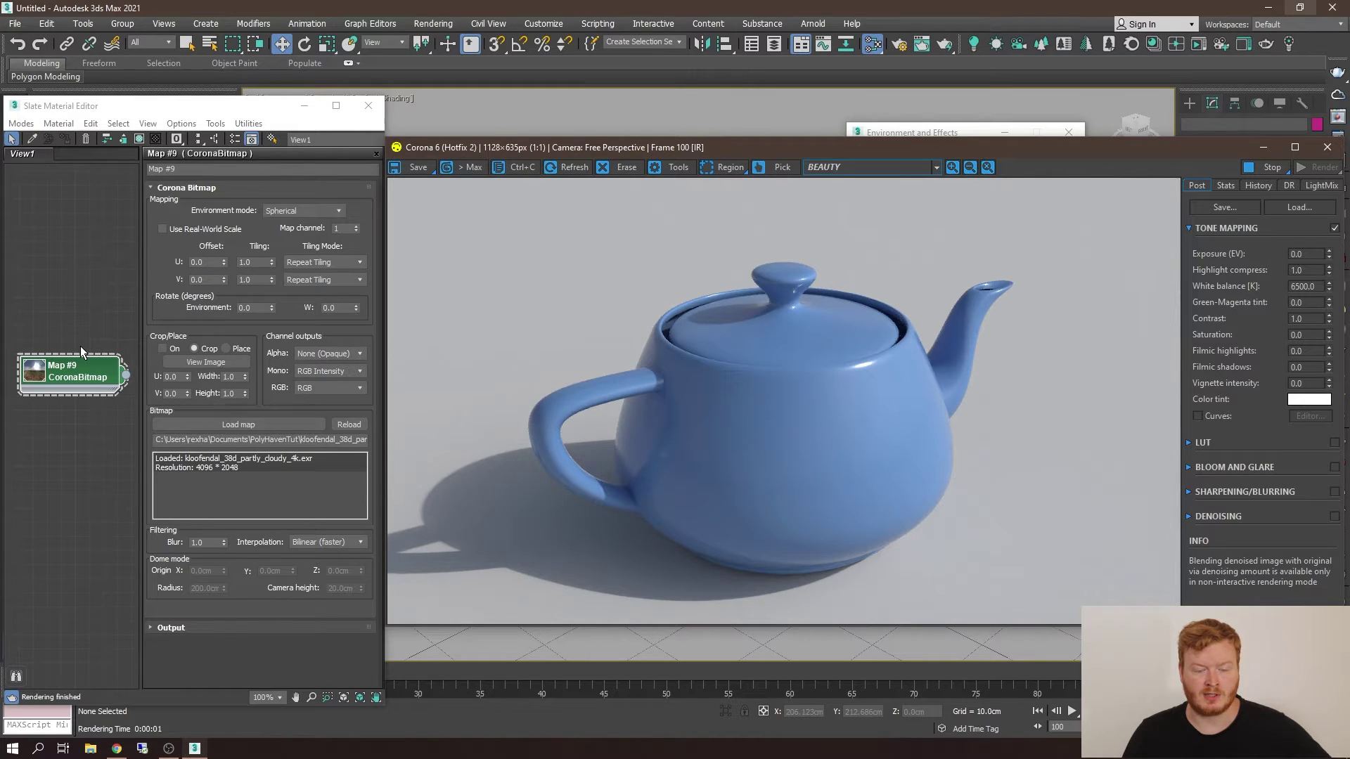
pyautogui.click(258, 308)
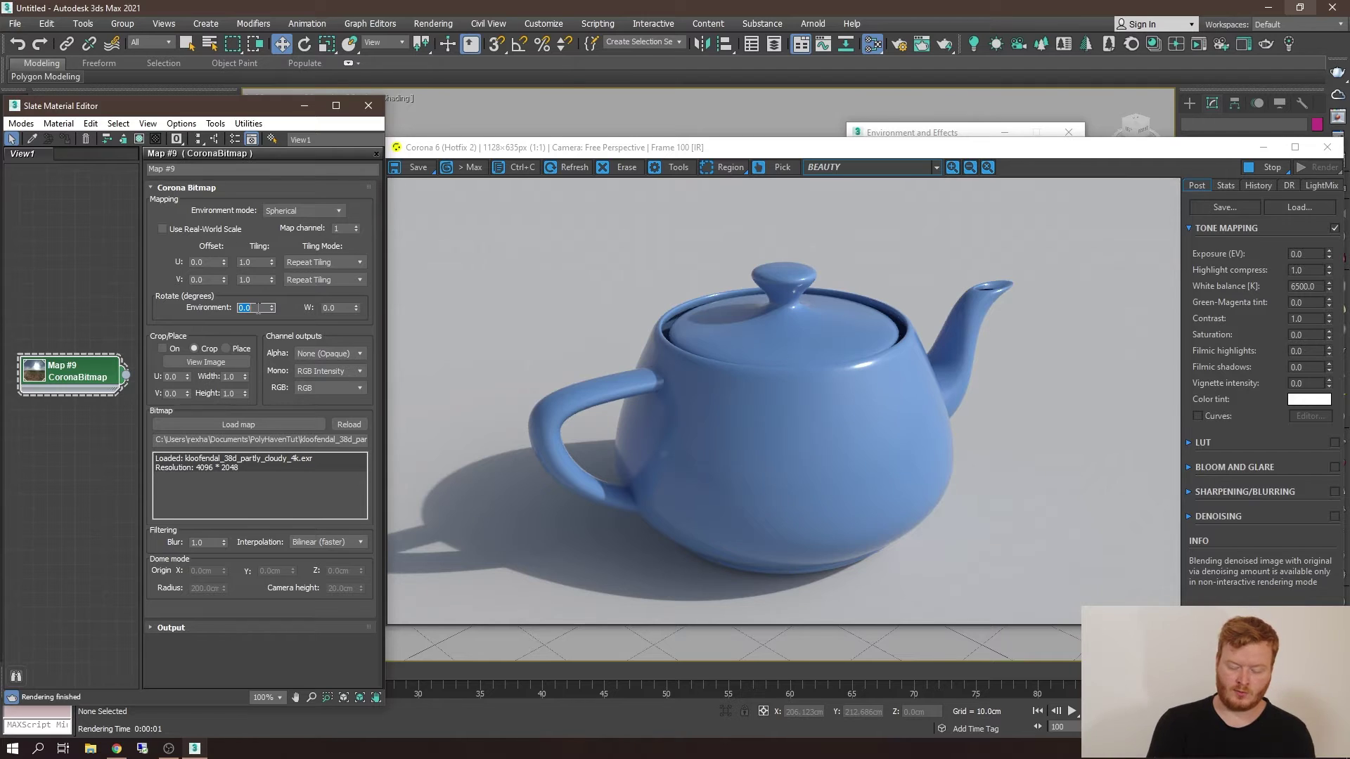
pyautogui.write('180')
pyautogui.press('Return')
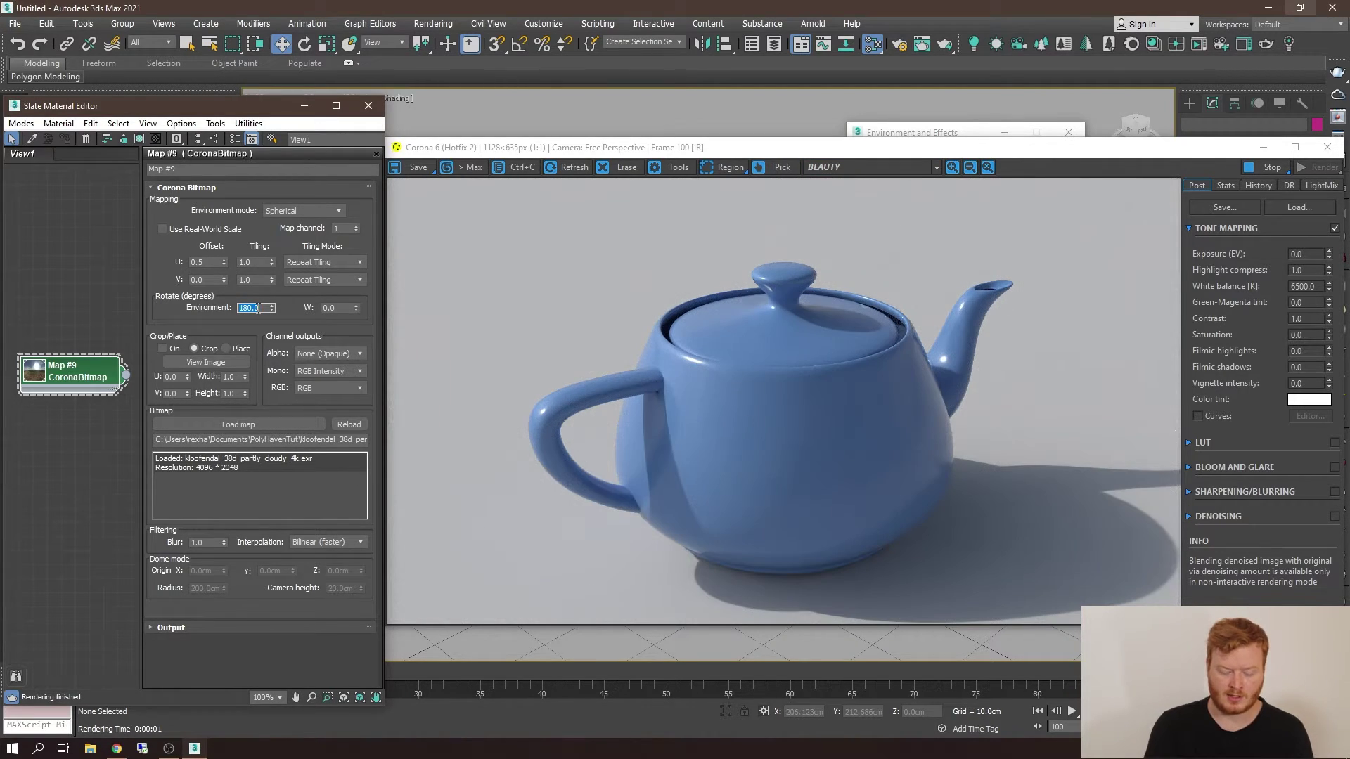
pyautogui.write('250')
pyautogui.press('Return')
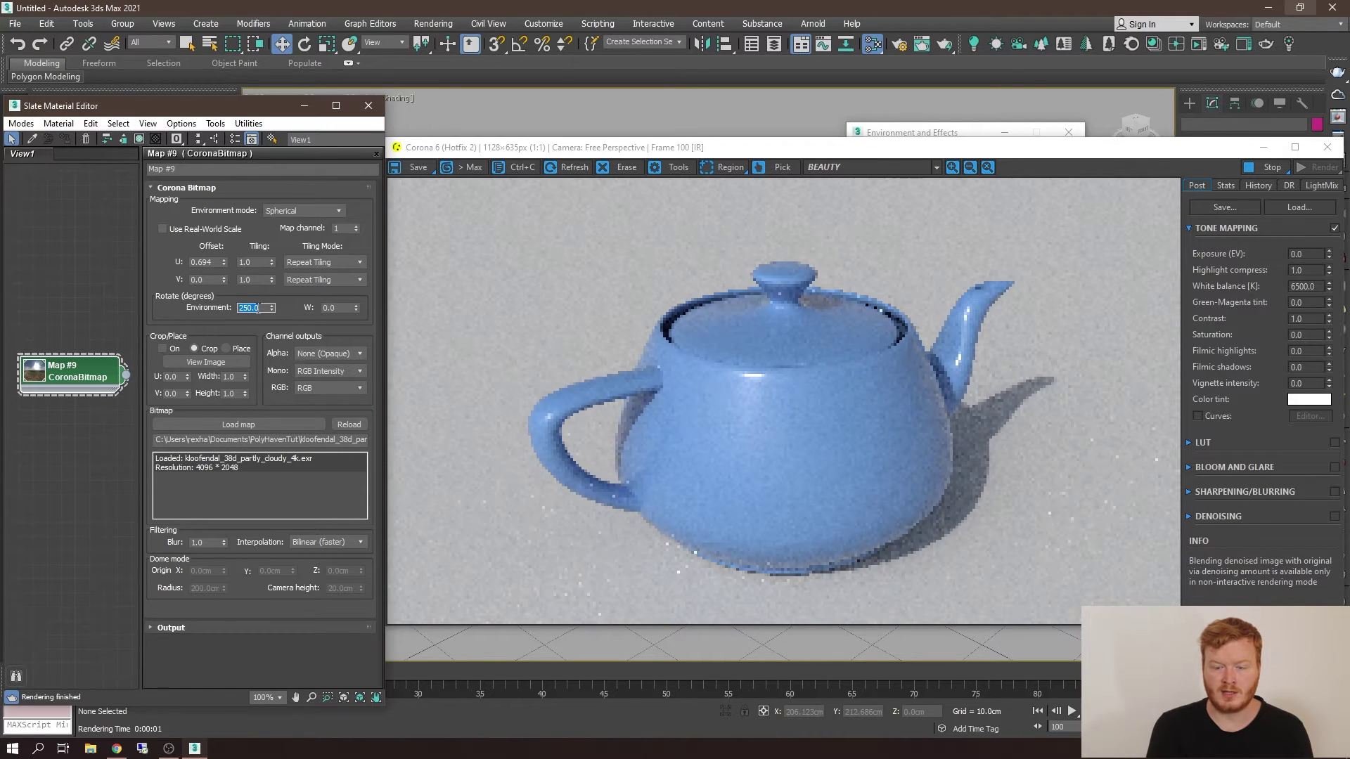
pyautogui.write('133')
pyautogui.press('Return')
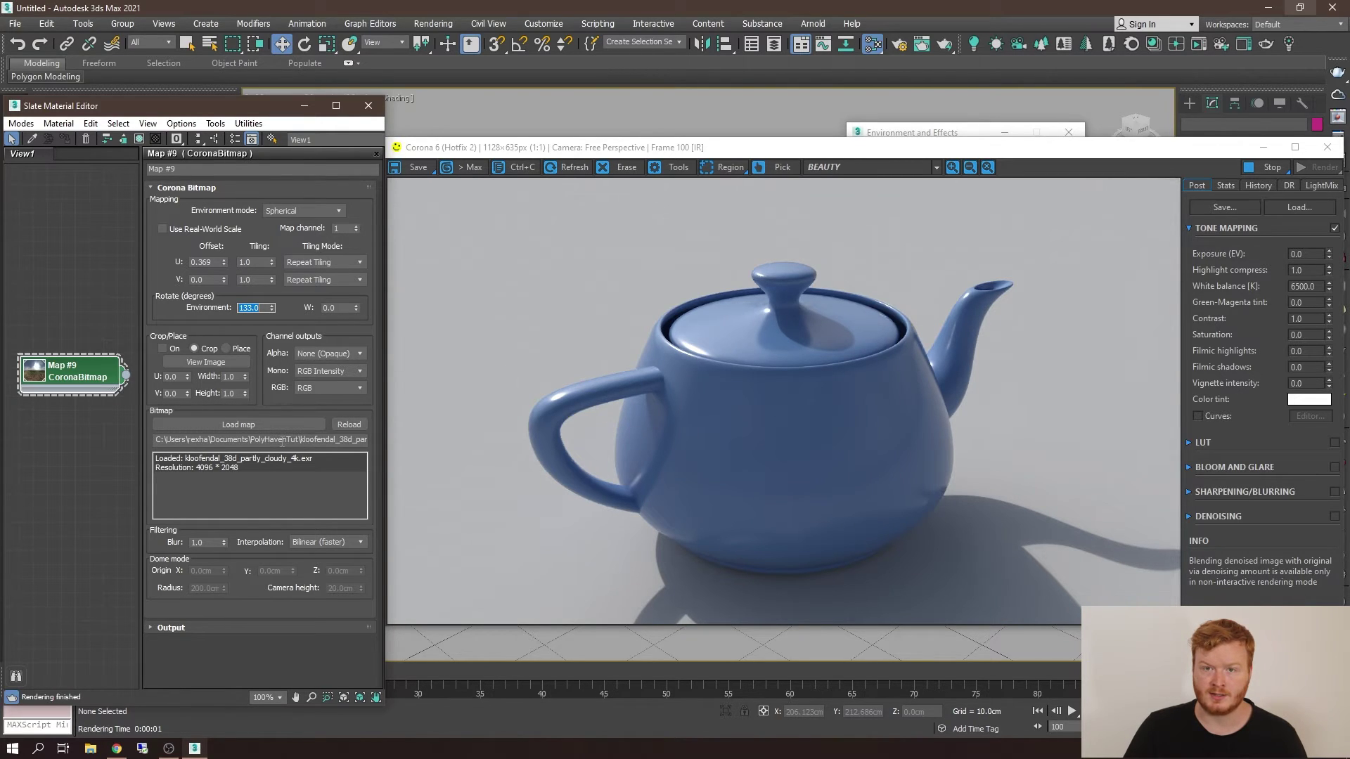
# - Expand the Output rollout and test Output Amount values of 5, 0.1 and 0
pyautogui.click(150, 628)
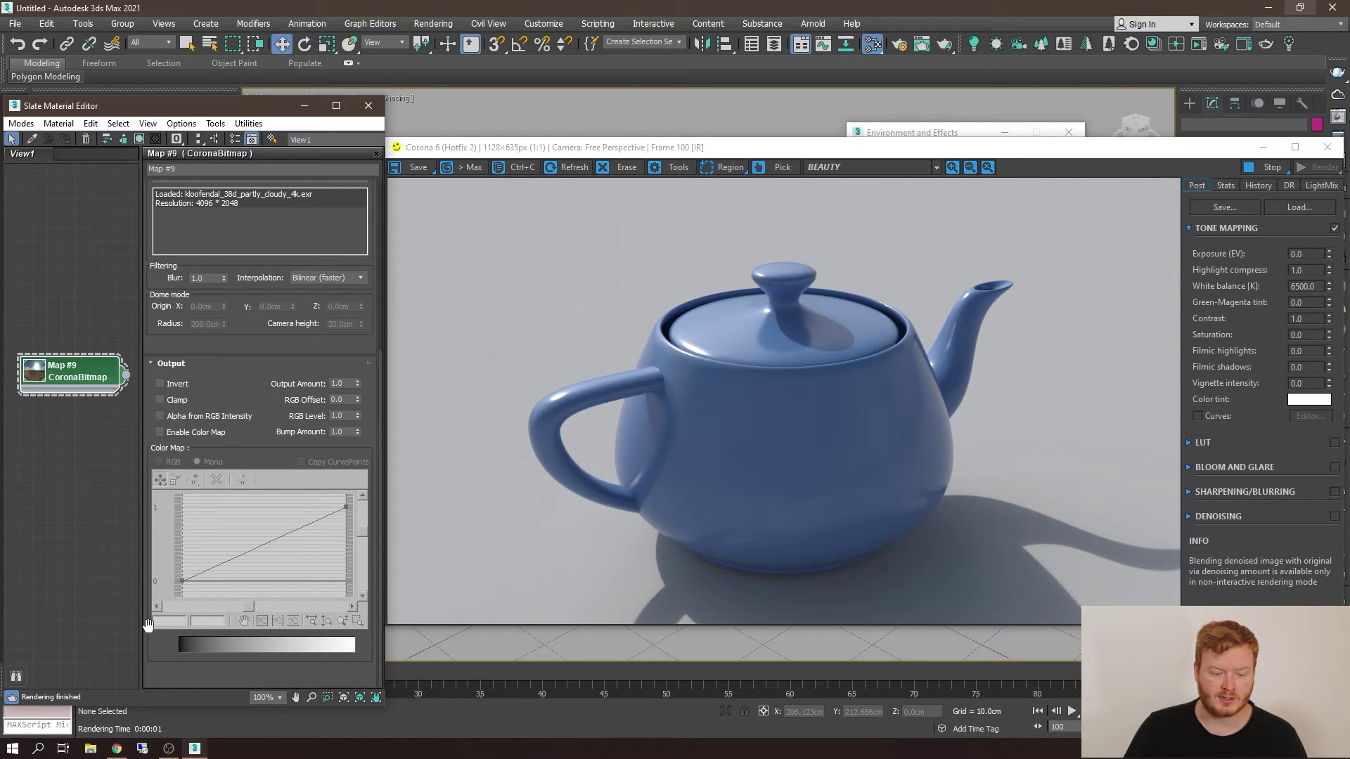
pyautogui.doubleClick(337, 384)
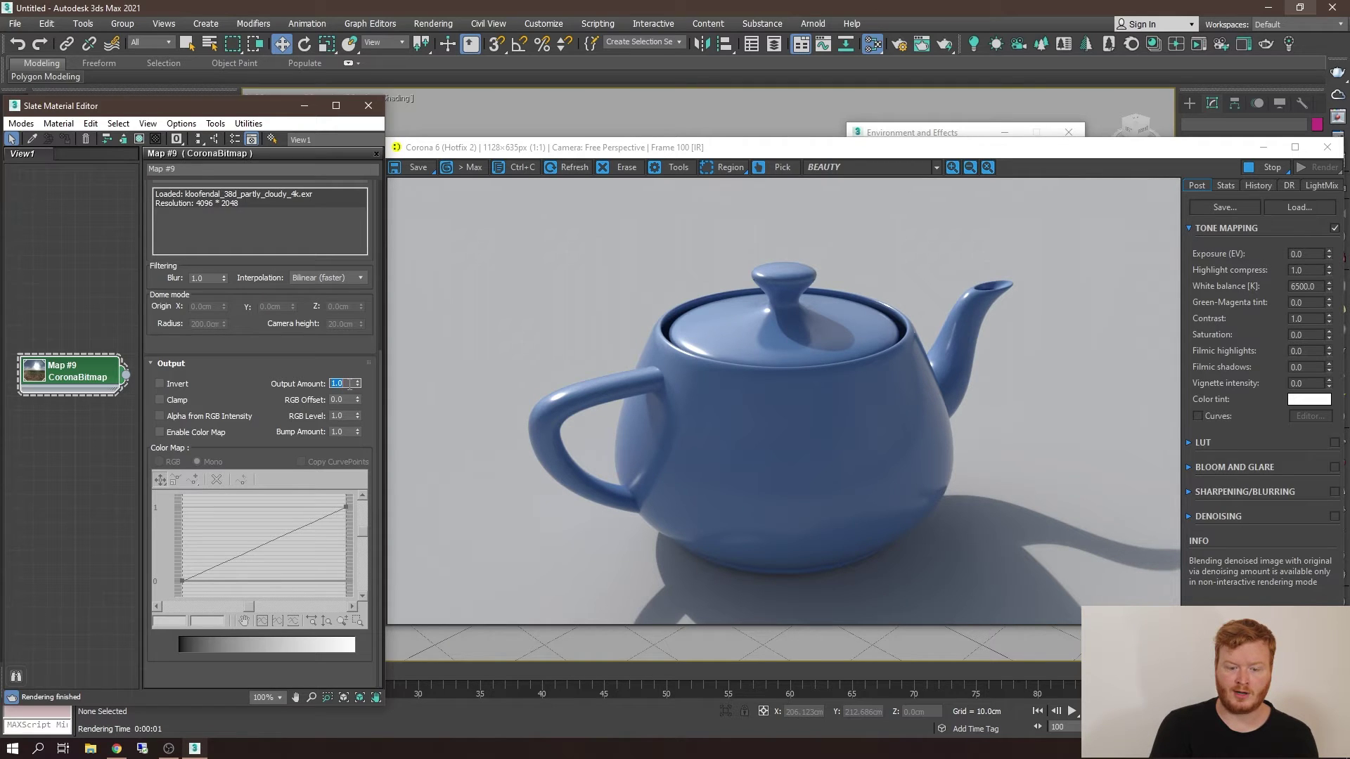
pyautogui.write('5')
pyautogui.press('Return')
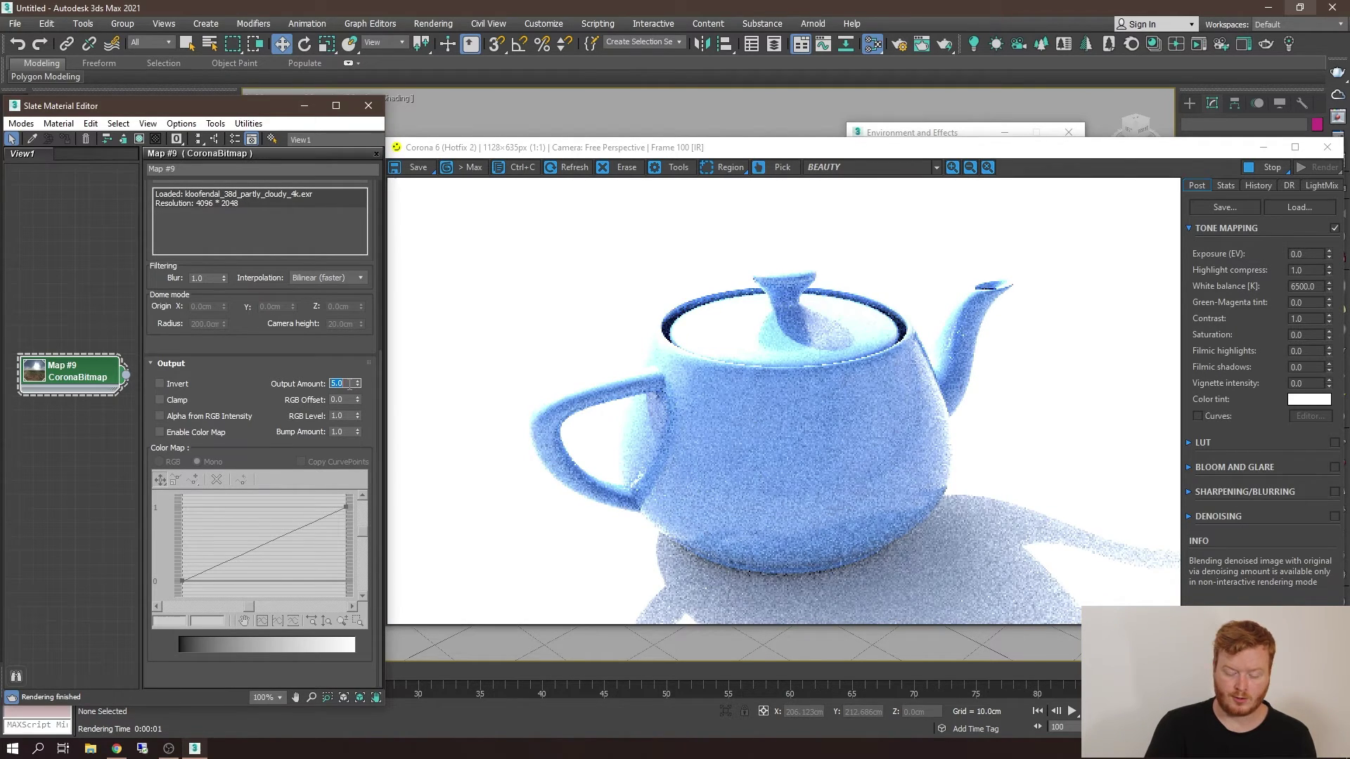
pyautogui.write('0.1')
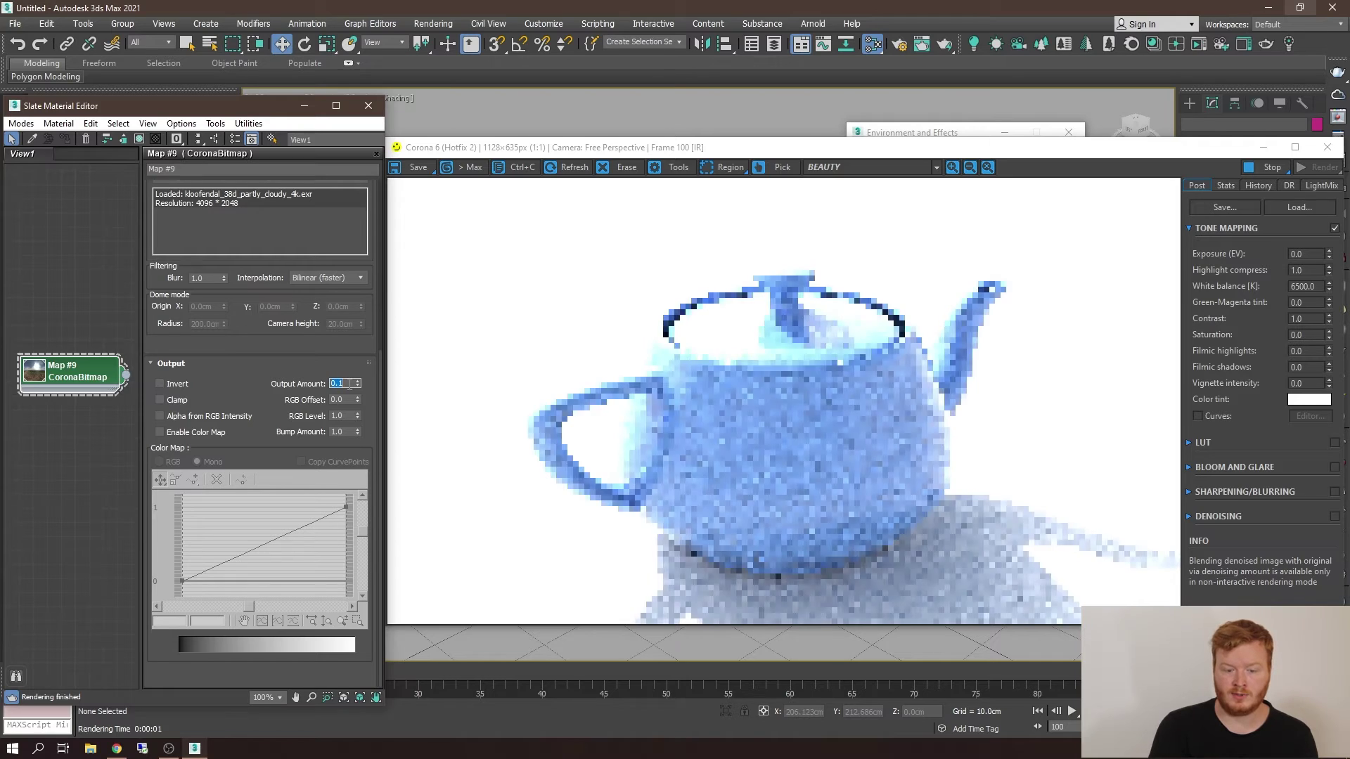
pyautogui.press('Return')
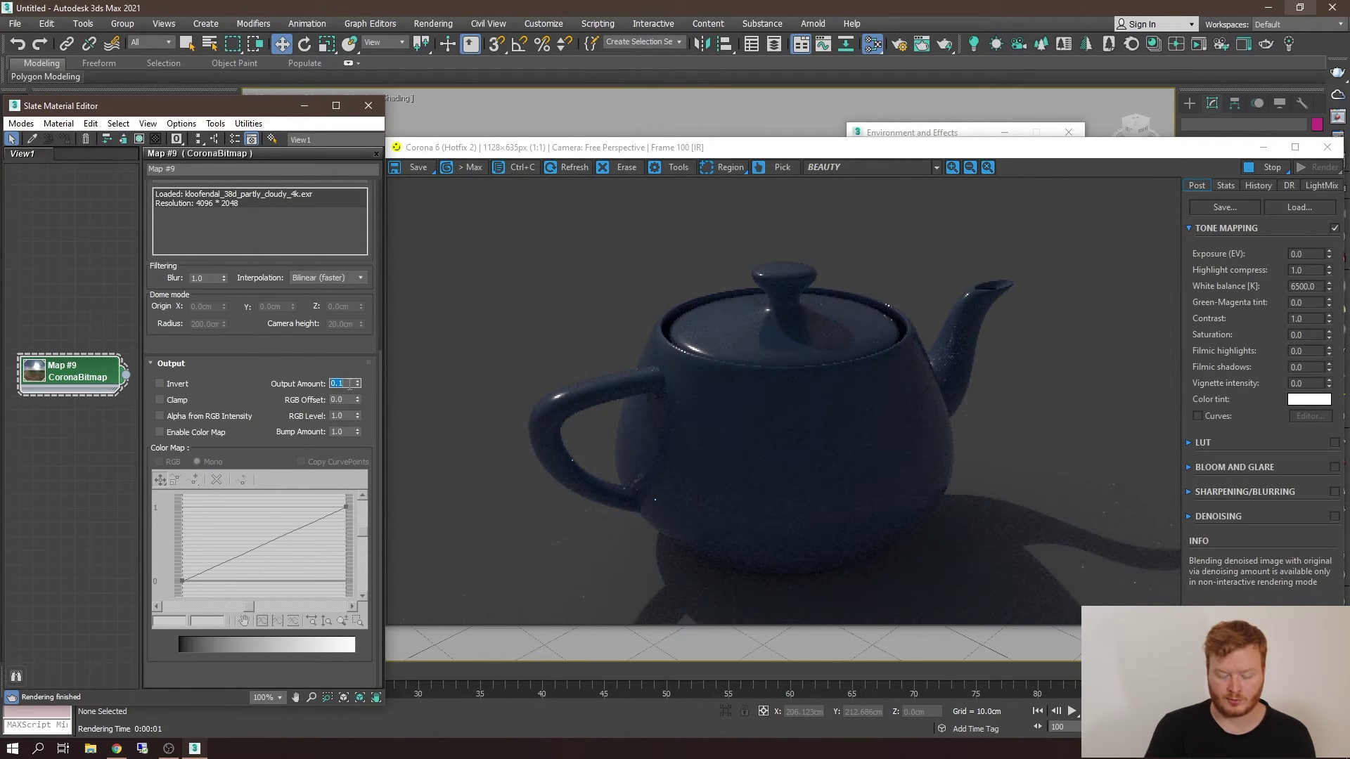
pyautogui.write('0')
pyautogui.press('Return')
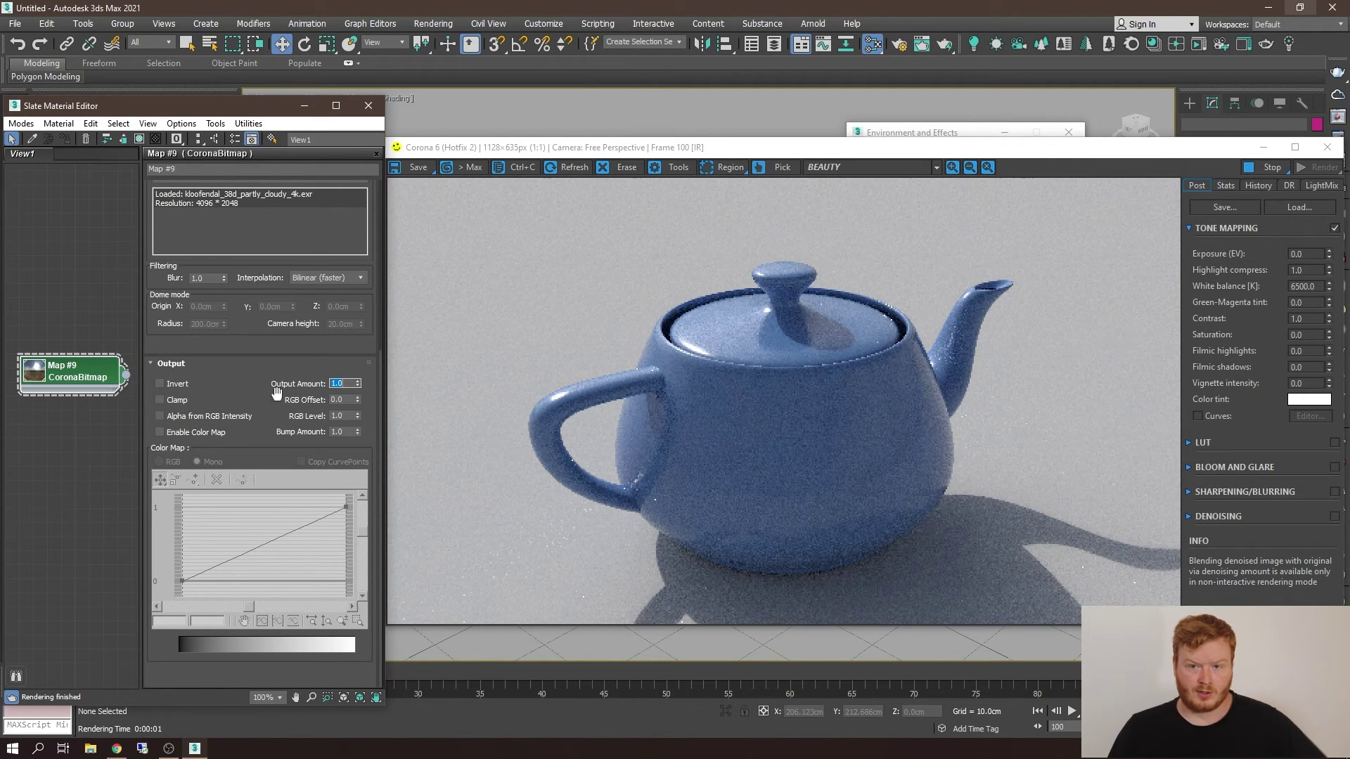
# - Collapse the Output rollout, lower Exposure (EV) to about -0.687, then reset it to 0.0
pyautogui.click(152, 364)
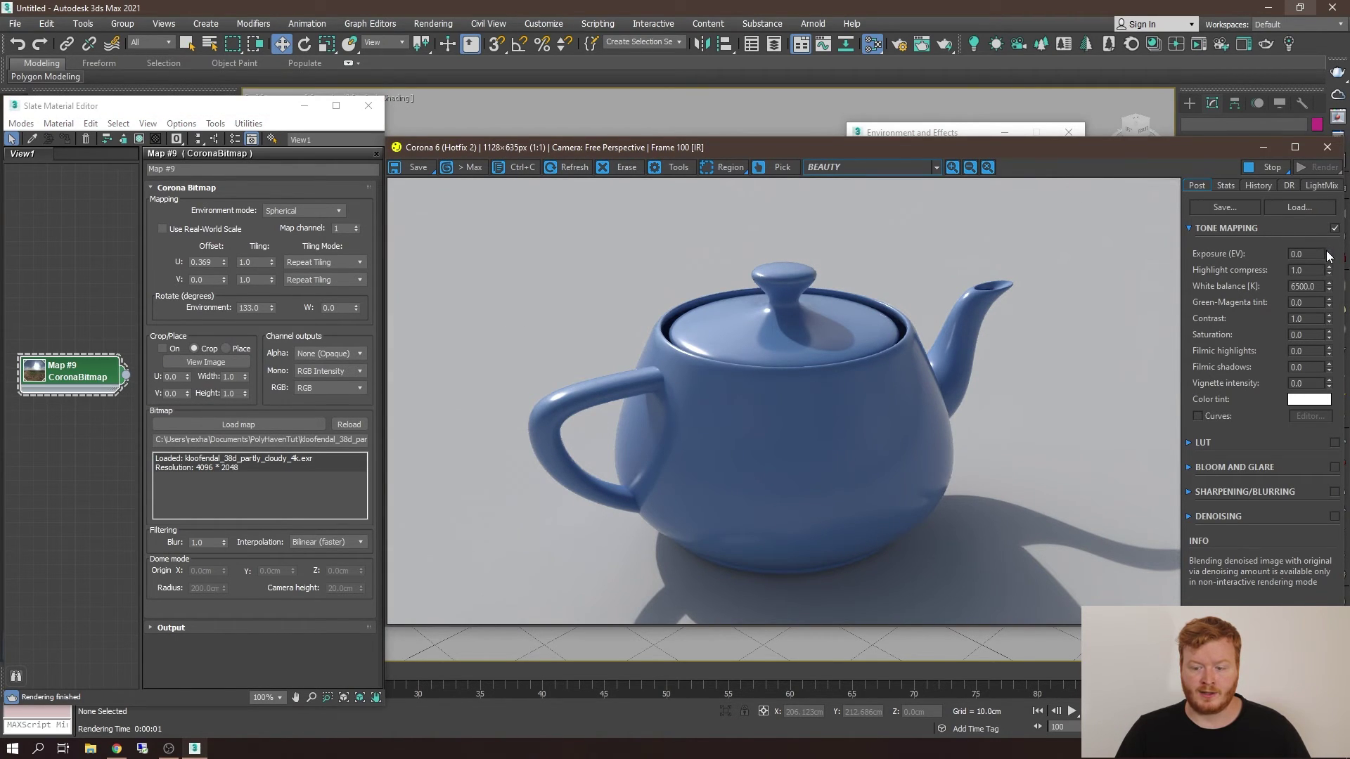
pyautogui.moveTo(1329, 254); pyautogui.dragTo(1329, 281)
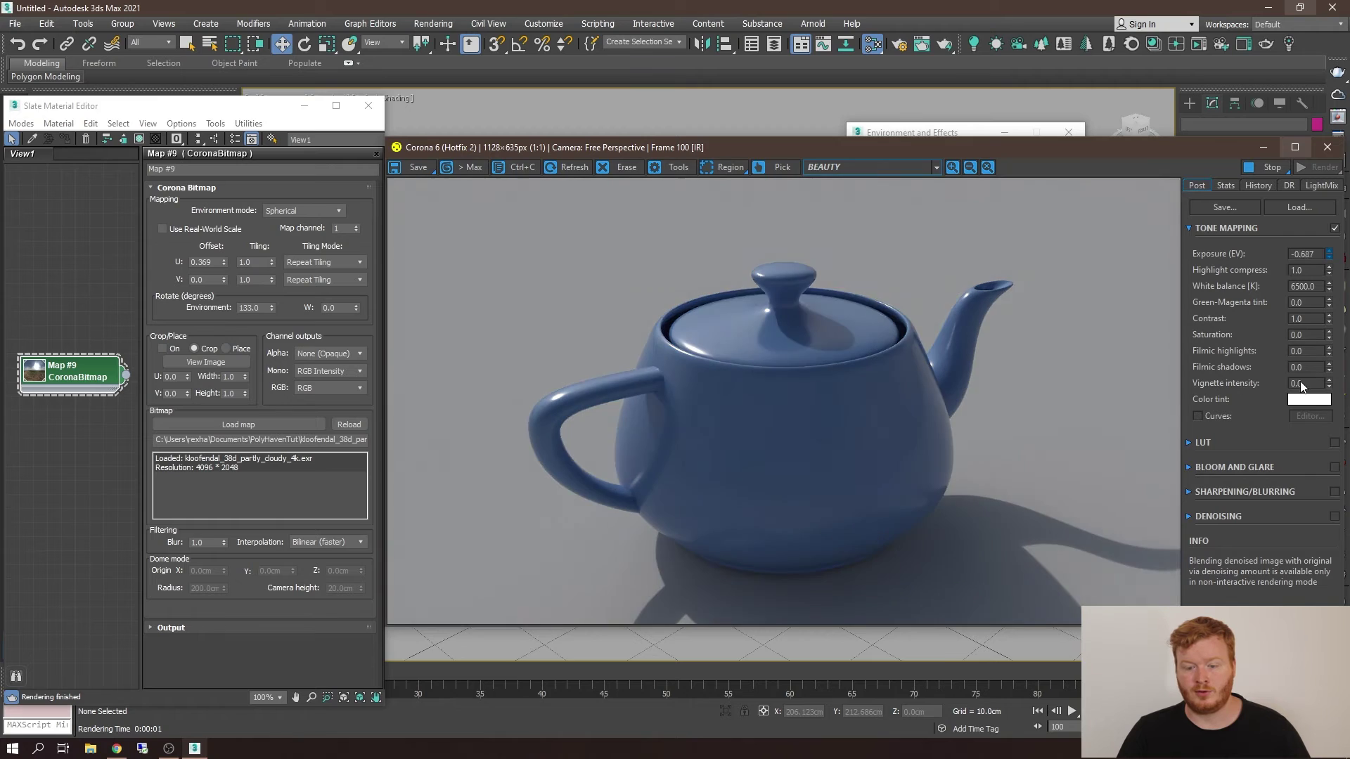
pyautogui.rightClick(1328, 254)
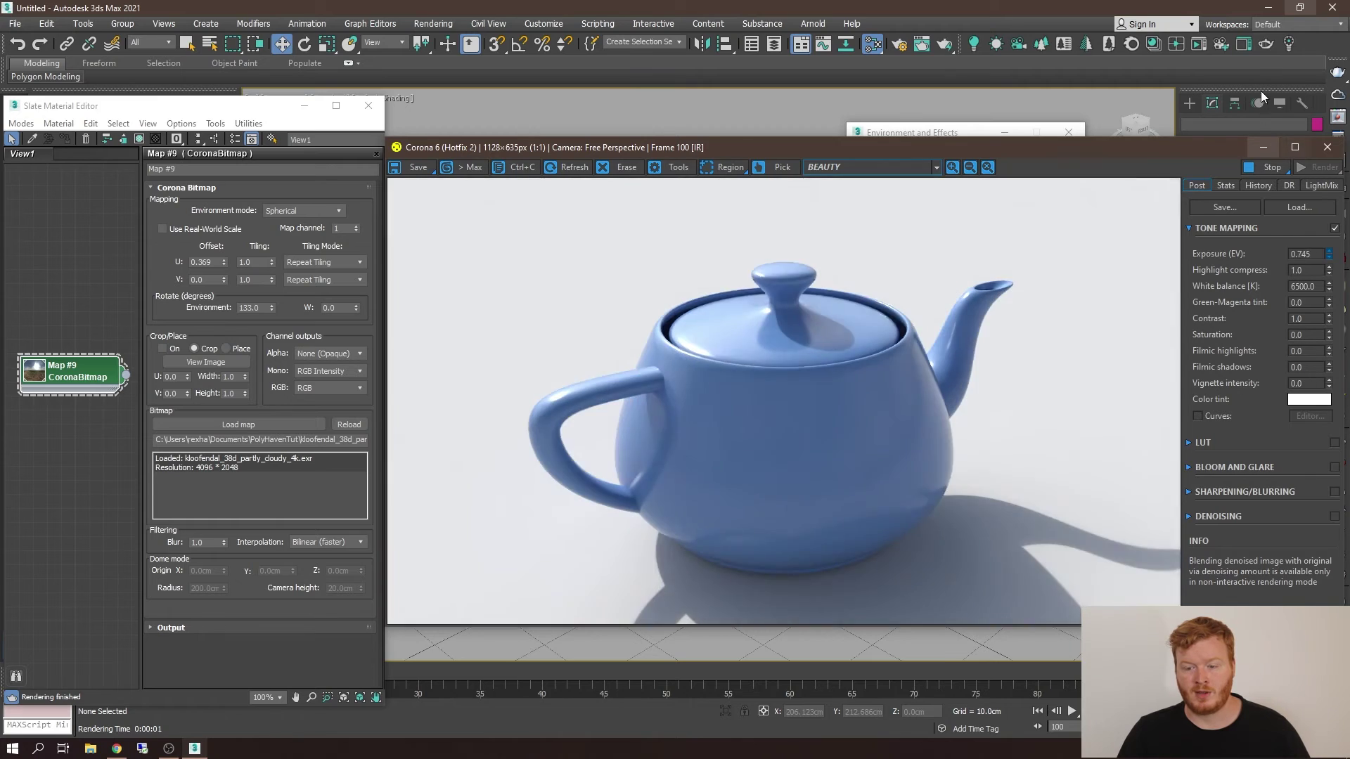